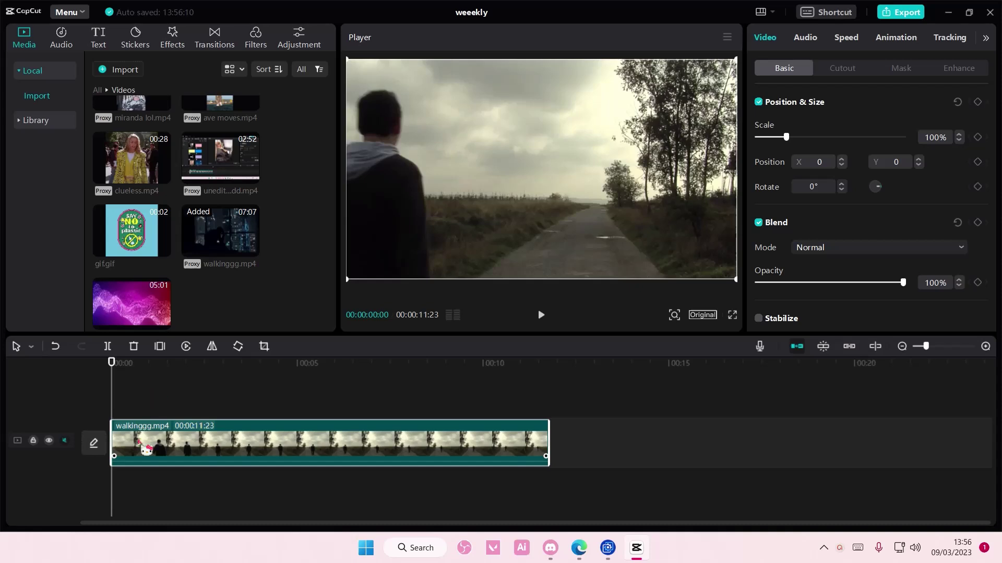
# Copy the walkinggg.mp4 clip and paste the duplicate onto a new track above
pyautogui.rightClick(146, 449)
pyautogui.click(156, 272)
pyautogui.rightClick(131, 405)
pyautogui.click(140, 424)
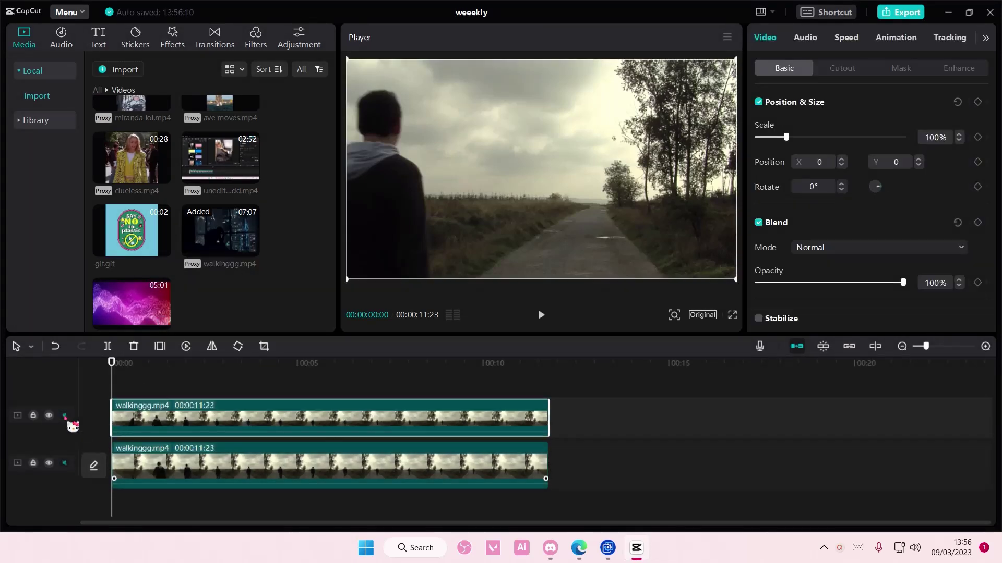
# Mute the top copy's track and turn on Auto cutout to isolate the person
pyautogui.click(66, 417)
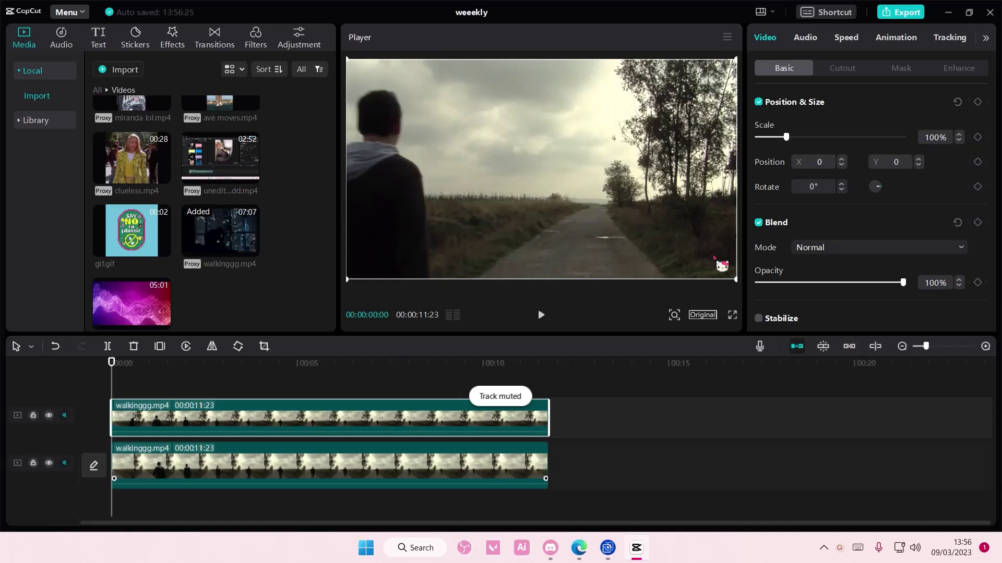
pyautogui.click(841, 73)
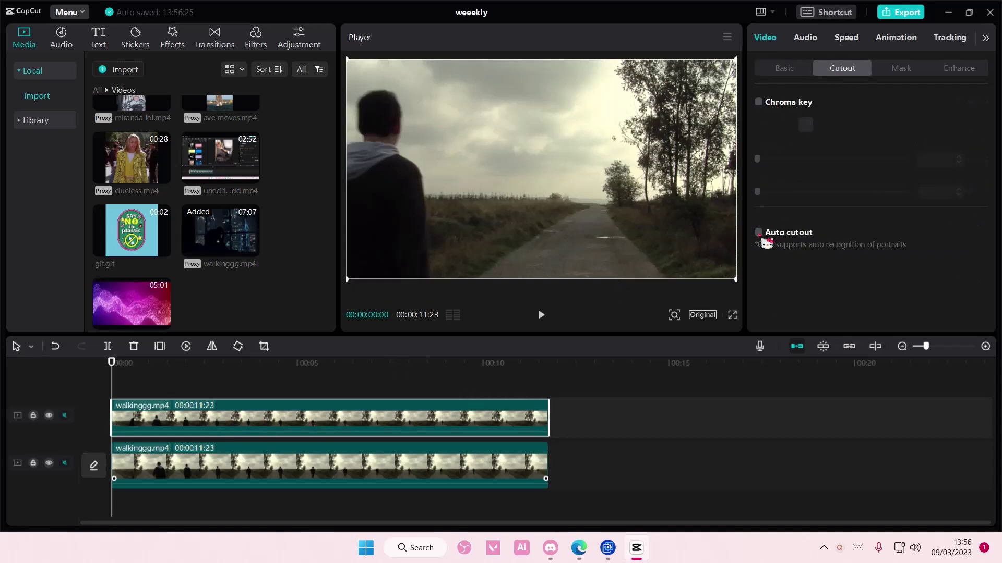
pyautogui.click(760, 233)
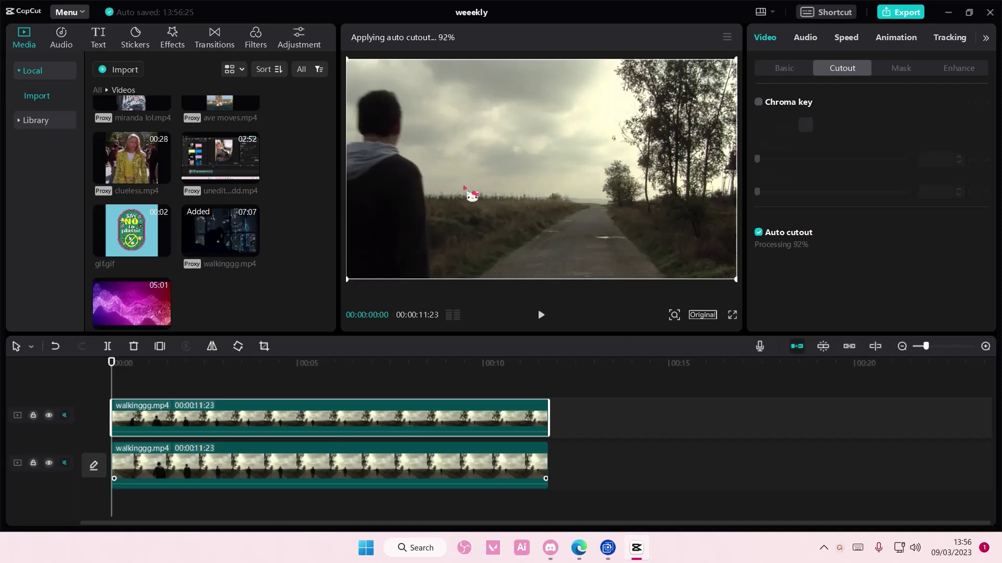
# Add a default text clip and stretch it to the full length of the video
pyautogui.click(101, 38)
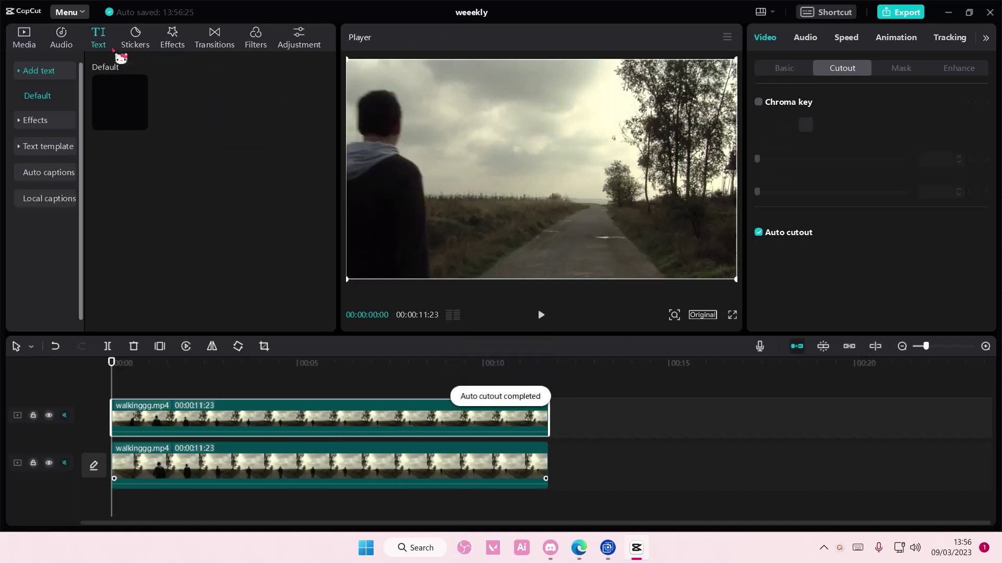
pyautogui.click(138, 122)
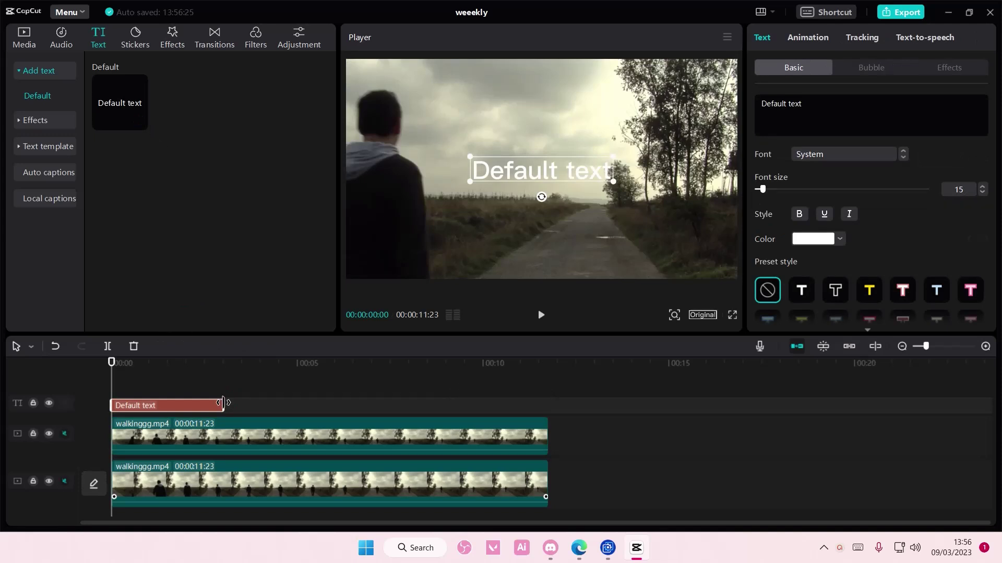
pyautogui.moveTo(223, 405); pyautogui.dragTo(546, 405)
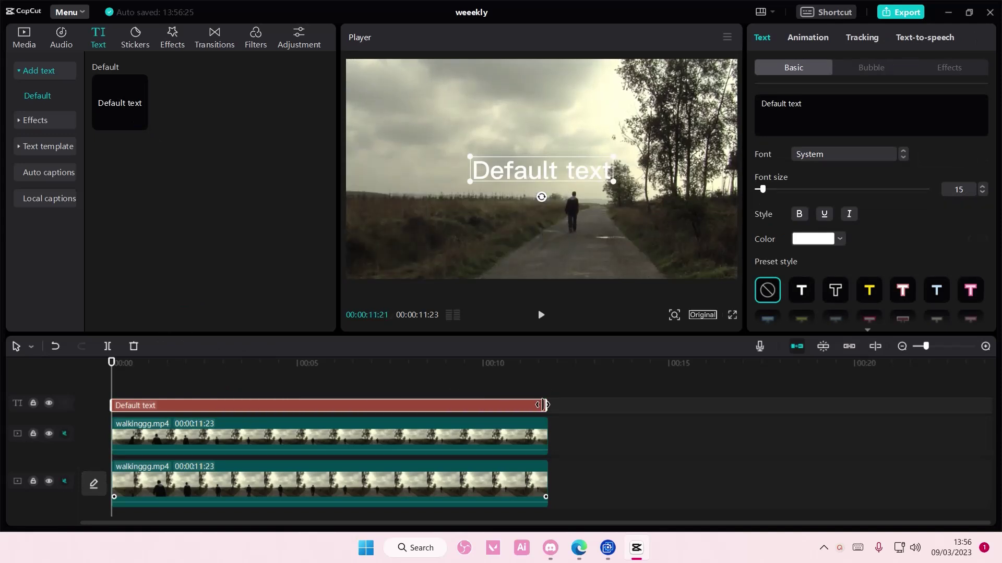
# Replace the placeholder with 'NINA IN' and 'JAKARTA' on a second line
pyautogui.click(824, 112)
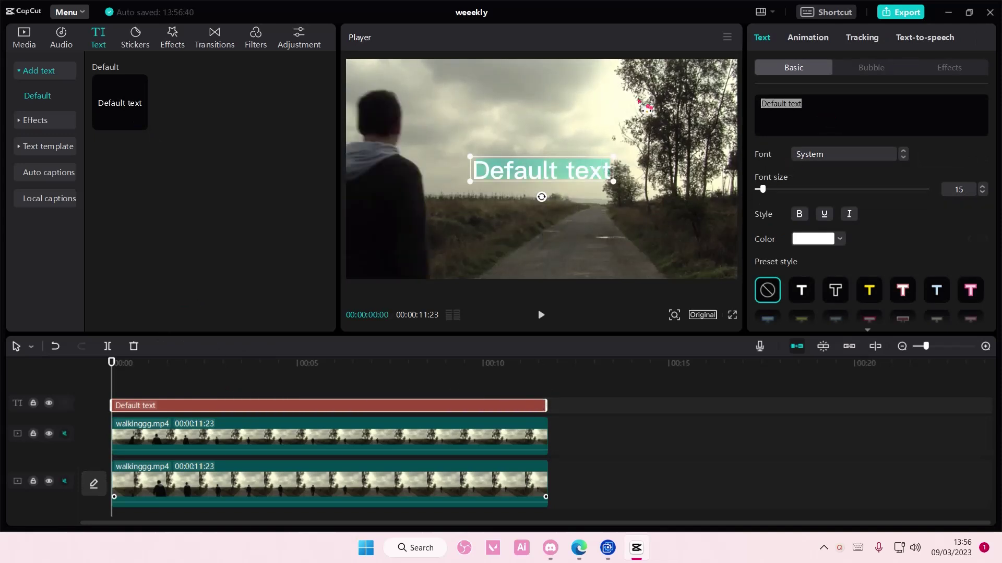
pyautogui.write('NINA IN')
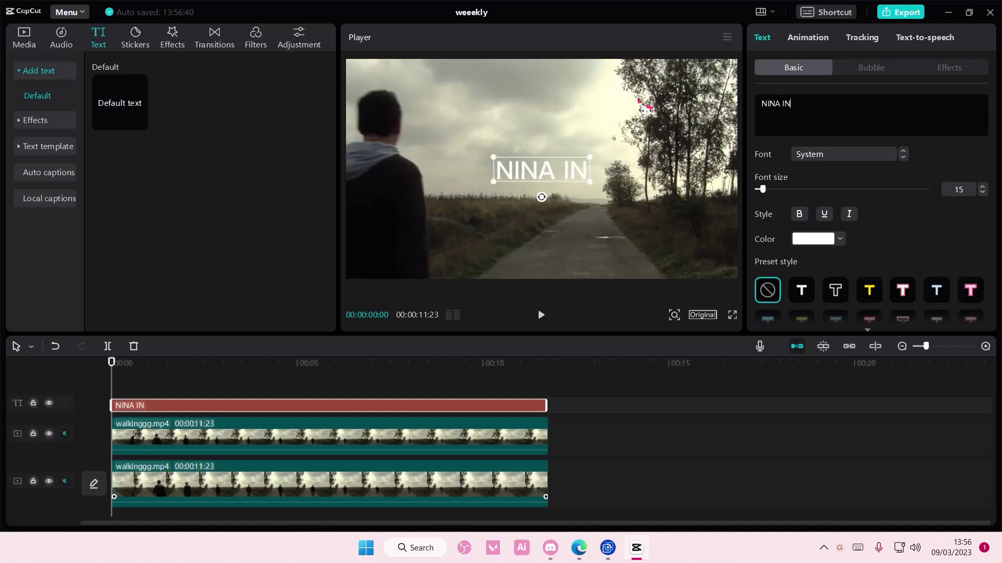
pyautogui.press('Return')
pyautogui.write('JAKARTA')
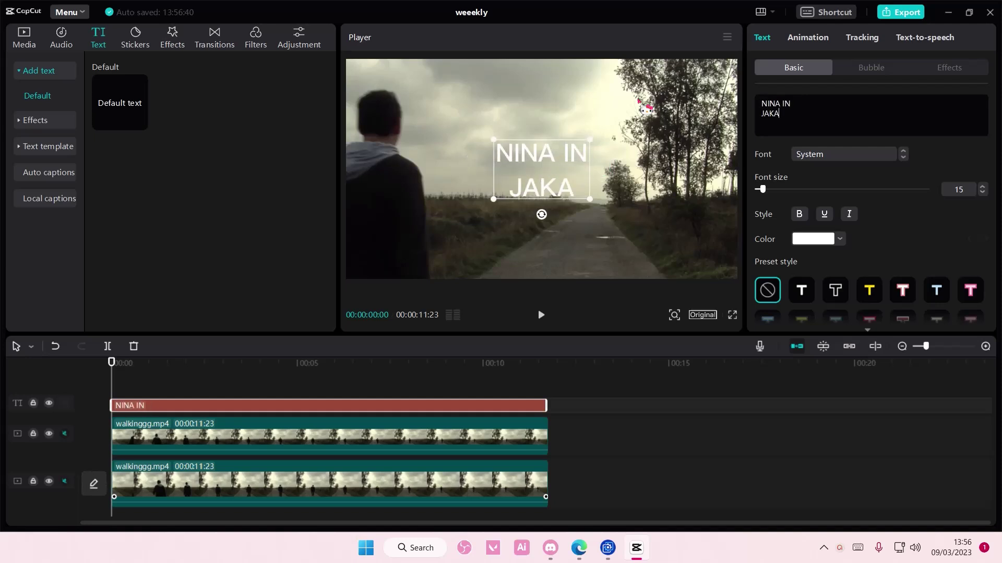
# Try the Safira font on the title and raise the font size to 23
pyautogui.click(830, 156)
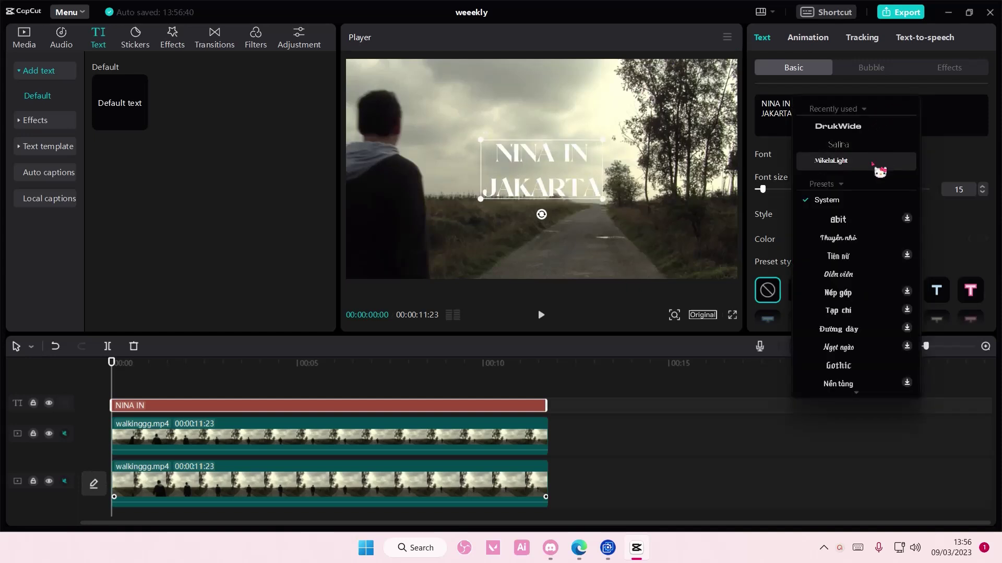
pyautogui.click(872, 145)
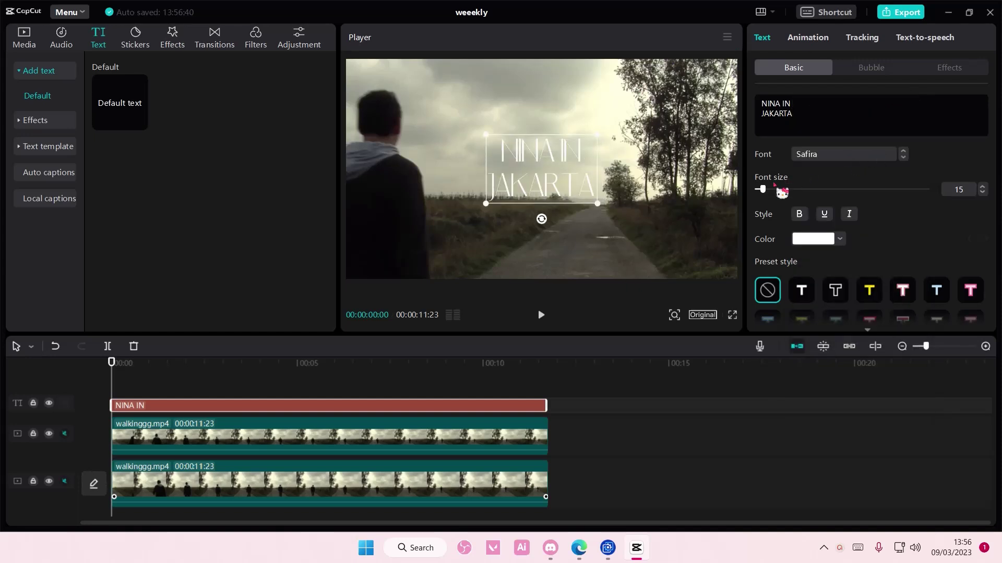
pyautogui.moveTo(762, 189); pyautogui.dragTo(767, 189)
# Try BROWN VOLKS, then settle on the Masvis font for the title
pyautogui.click(830, 151)
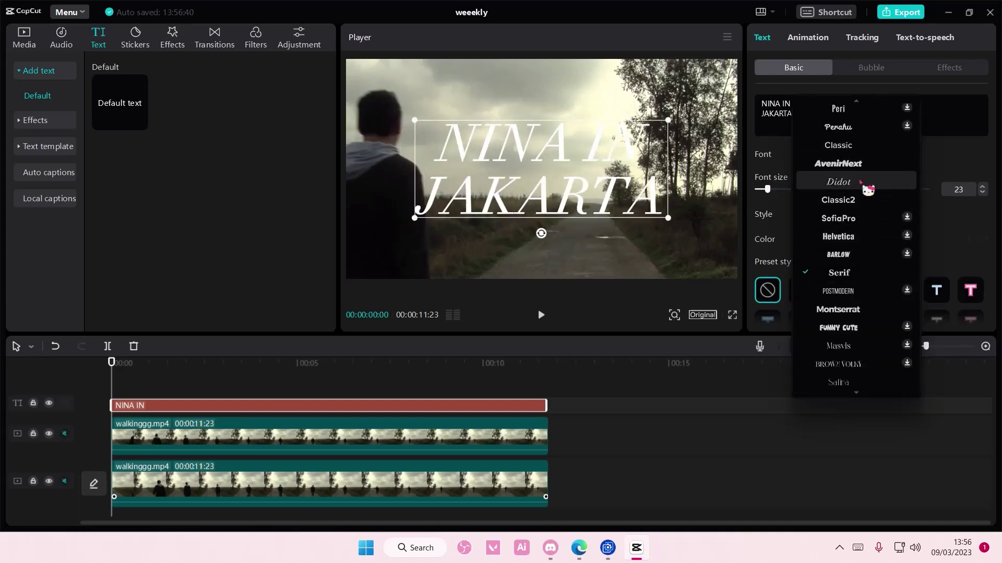
pyautogui.scroll(-3, 868, 229)
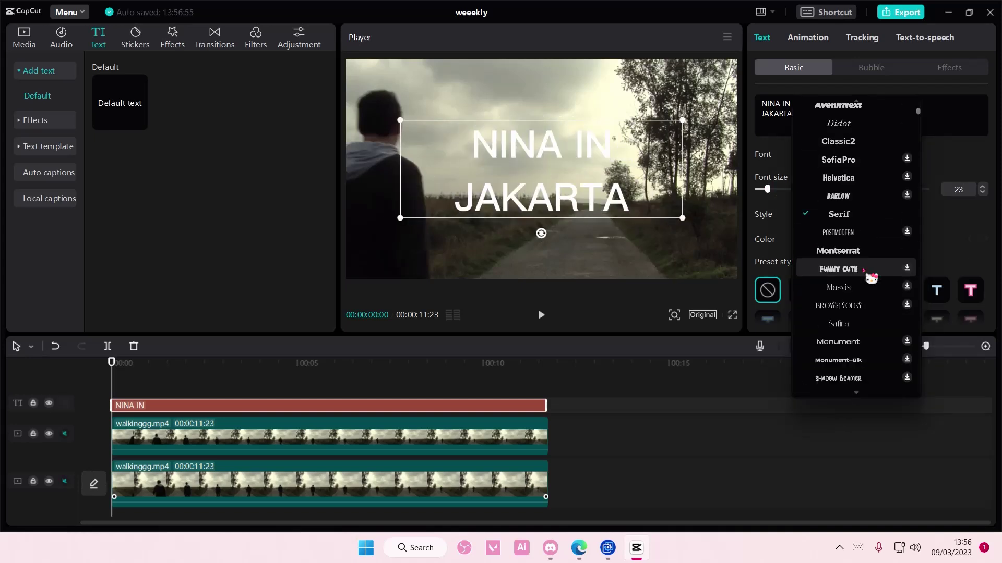
pyautogui.click(862, 310)
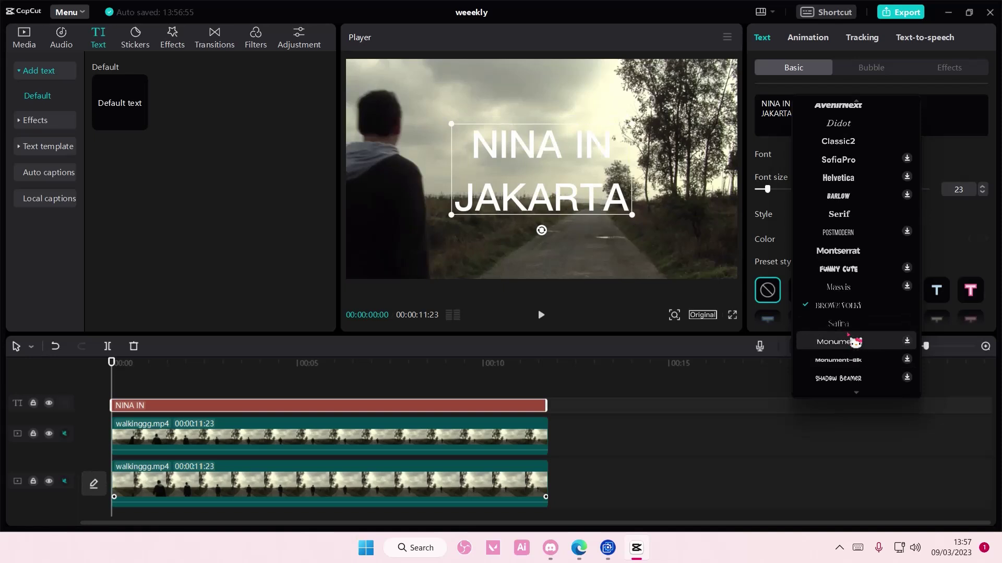
pyautogui.click(852, 292)
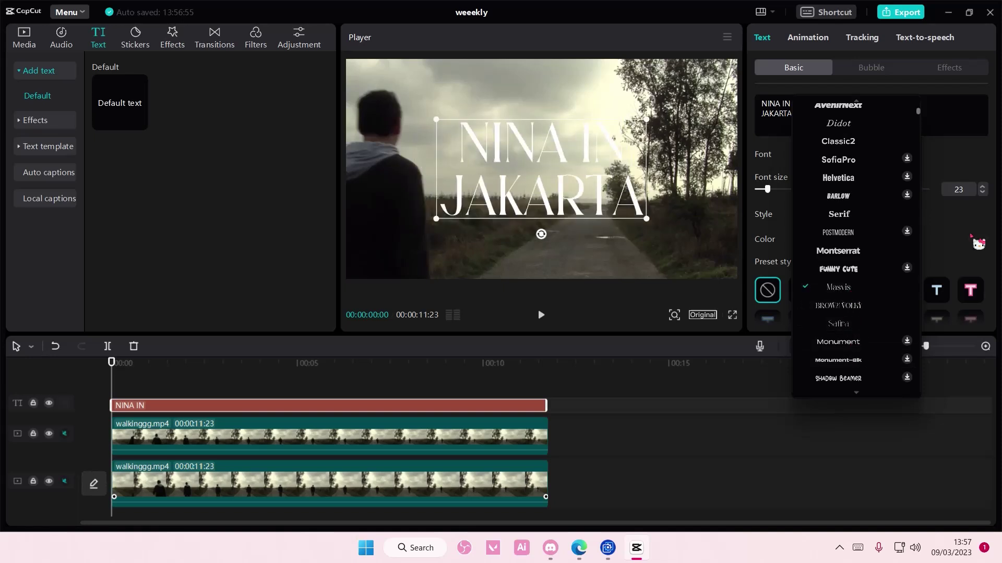
pyautogui.click(862, 292)
pyautogui.scroll(-1, 866, 261)
pyautogui.scroll(-6, 864, 261)
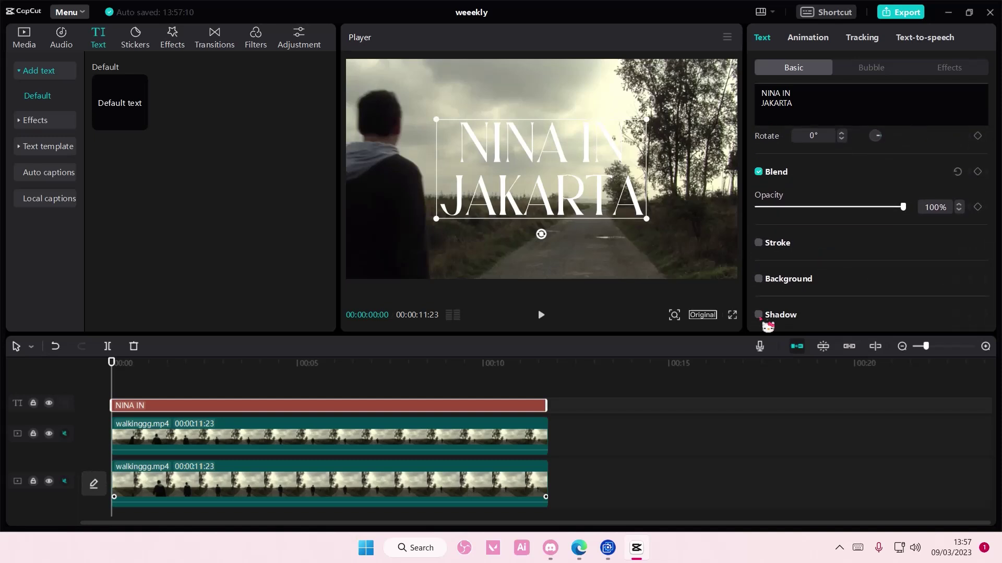
# Add a black text shadow at 53% opacity, then shrink the title and move it lower-left
pyautogui.click(758, 315)
pyautogui.scroll(-1, 772, 305)
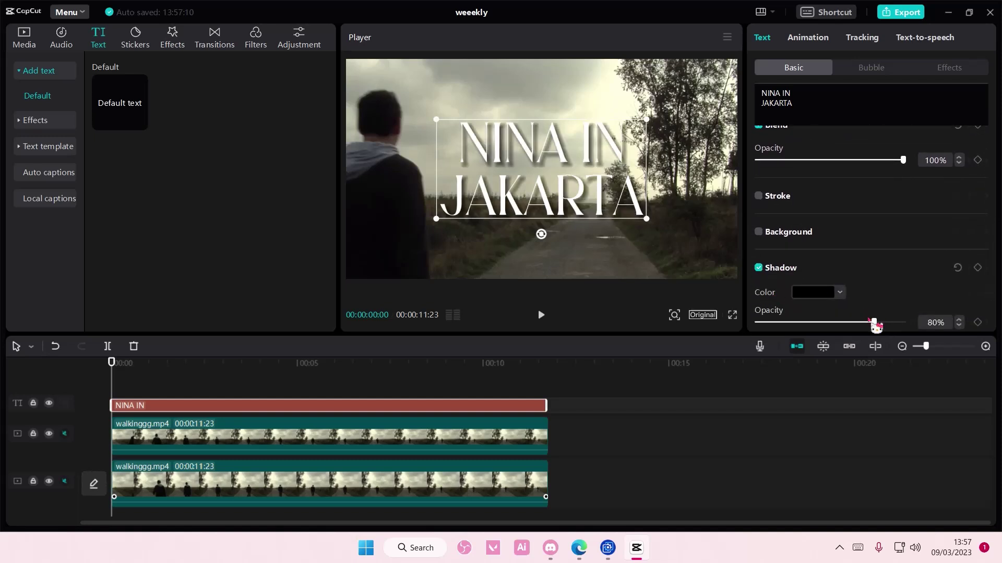
pyautogui.moveTo(873, 322); pyautogui.dragTo(830, 323)
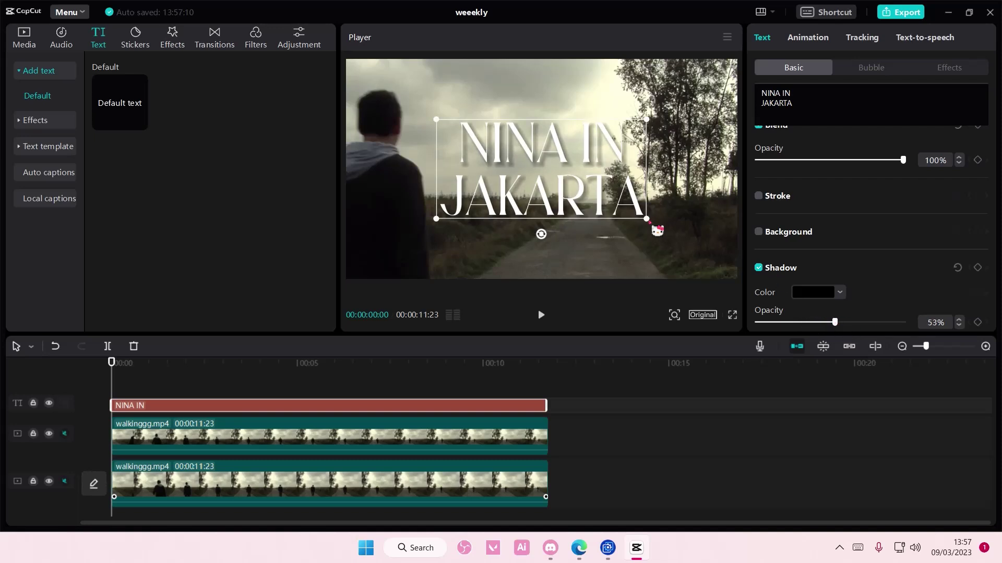
pyautogui.moveTo(657, 230); pyautogui.dragTo(595, 233)
# Scale the title slightly larger and convert the text clip into Compound clip263
pyautogui.scroll(6, 838, 219)
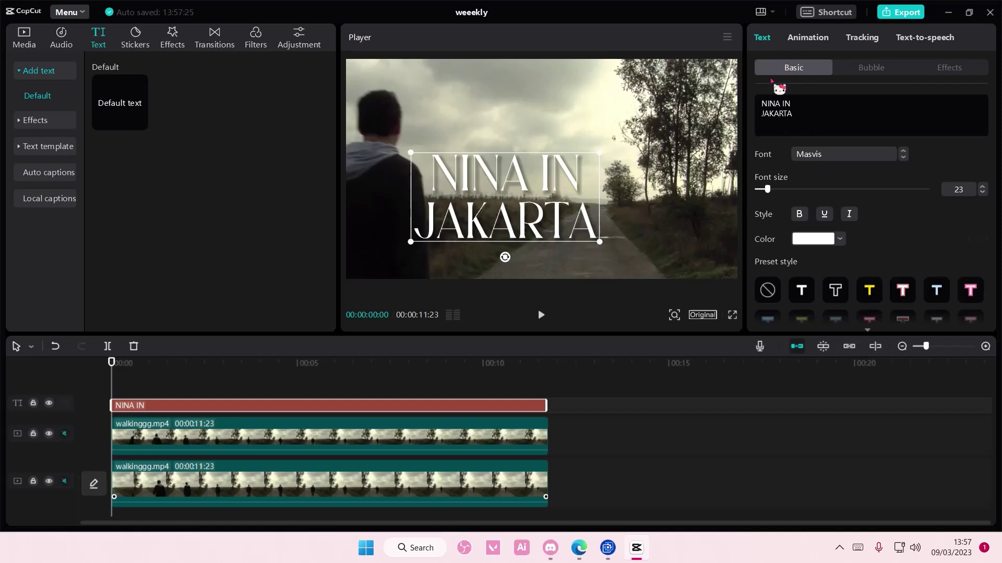
pyautogui.moveTo(599, 242); pyautogui.dragTo(605, 244)
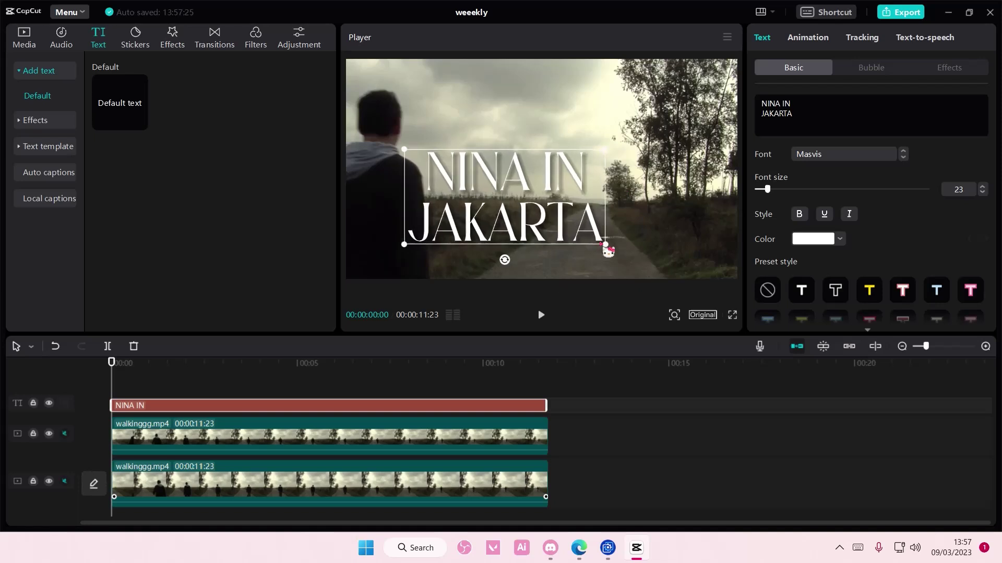
pyautogui.rightClick(480, 415)
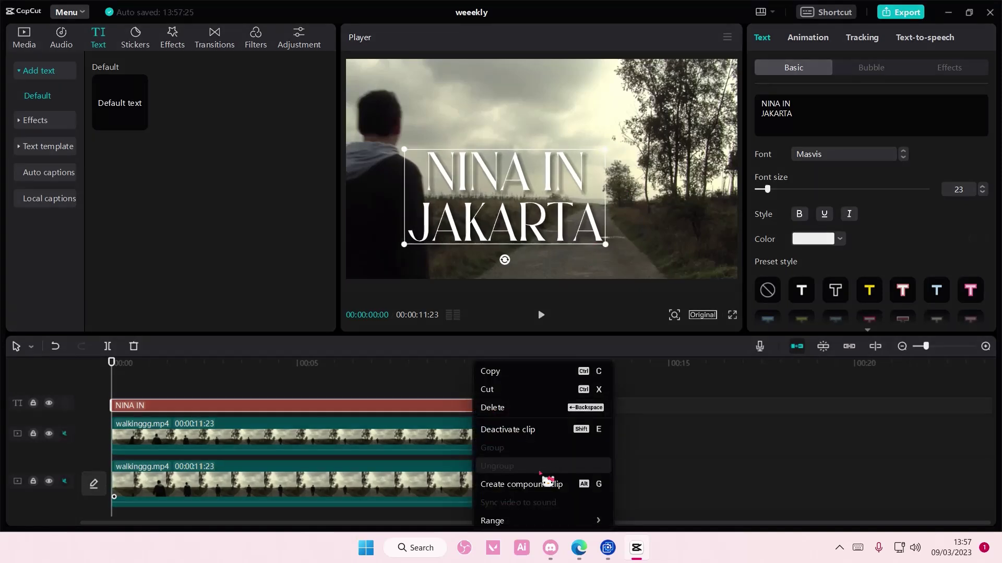
pyautogui.click(543, 481)
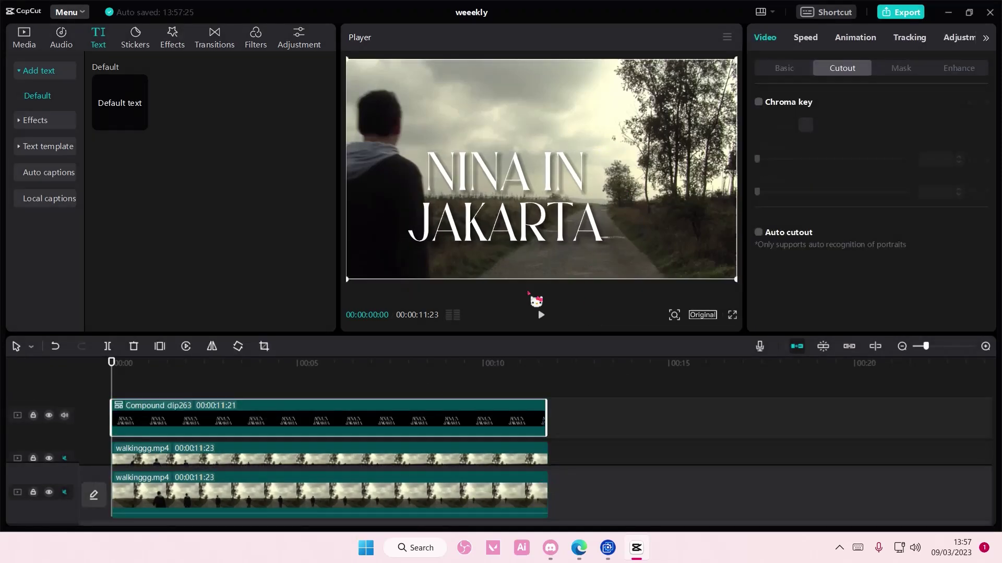
# Move Compound clip263 to the middle track between the cutout copy and walkinggg.mp4, keeping it centred
pyautogui.moveTo(429, 426); pyautogui.dragTo(429, 452)
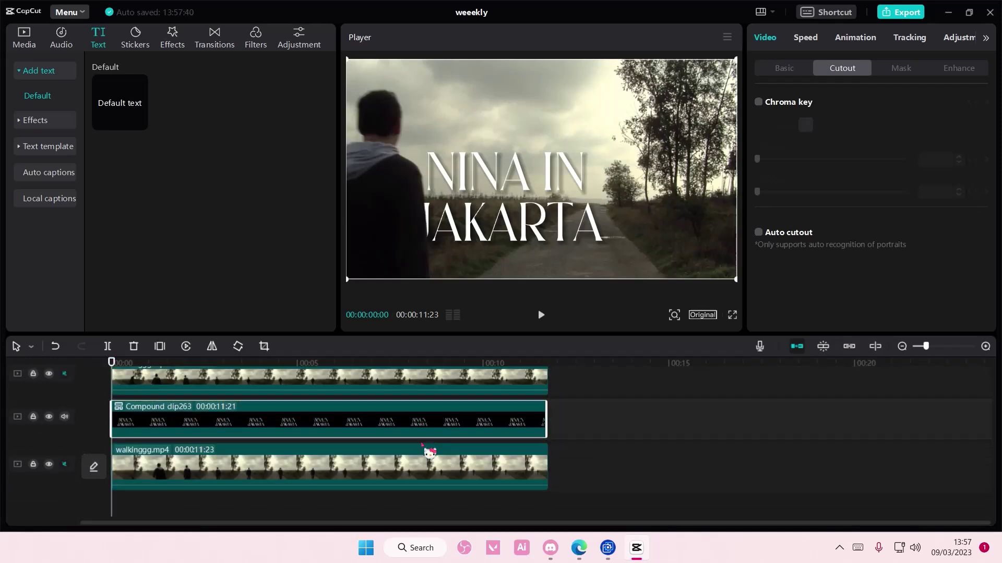
pyautogui.click(532, 238)
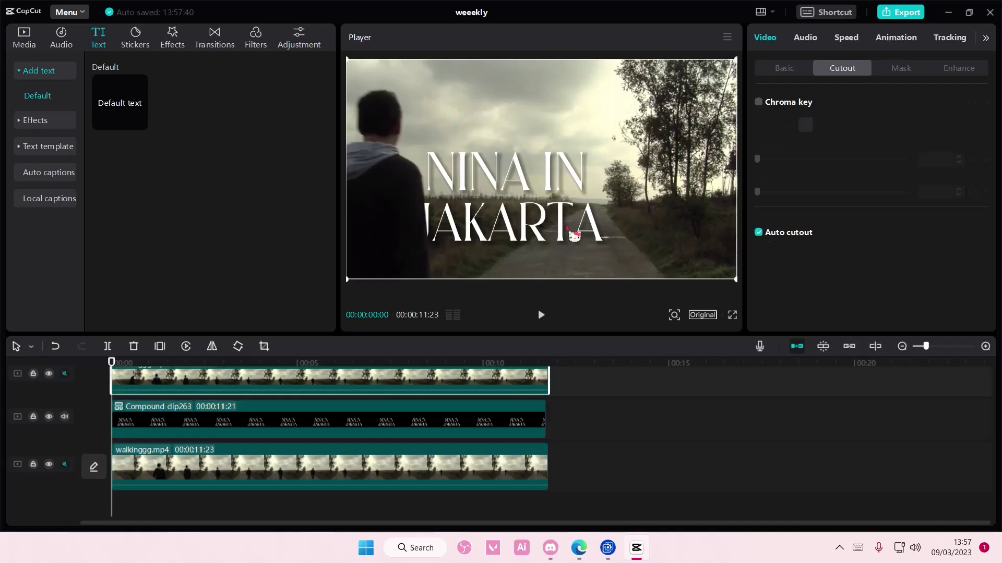
pyautogui.click(168, 414)
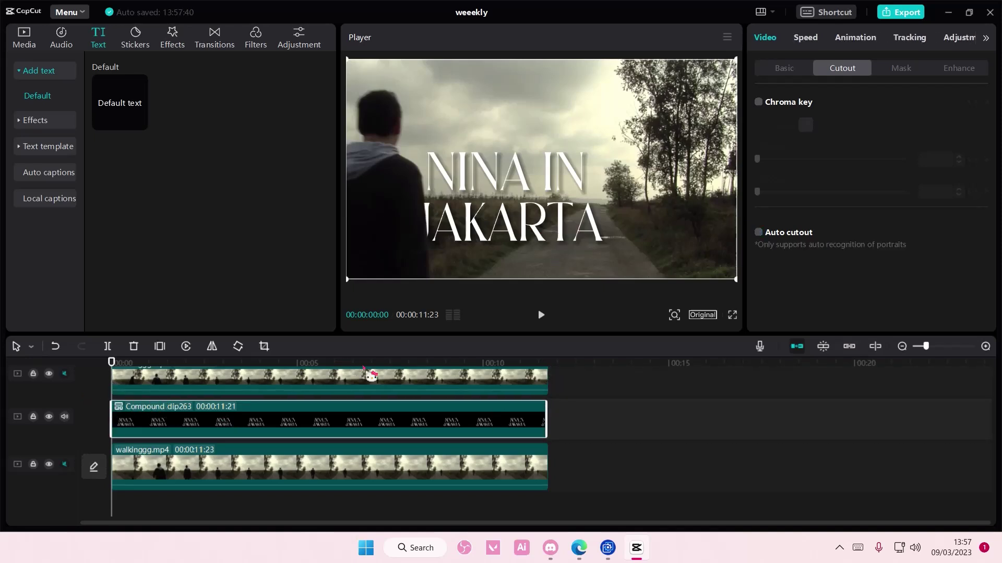
pyautogui.moveTo(395, 192); pyautogui.dragTo(391, 192)
# Shift the compound title clip so it starts just after the video begins
pyautogui.moveTo(111, 365); pyautogui.dragTo(122, 370)
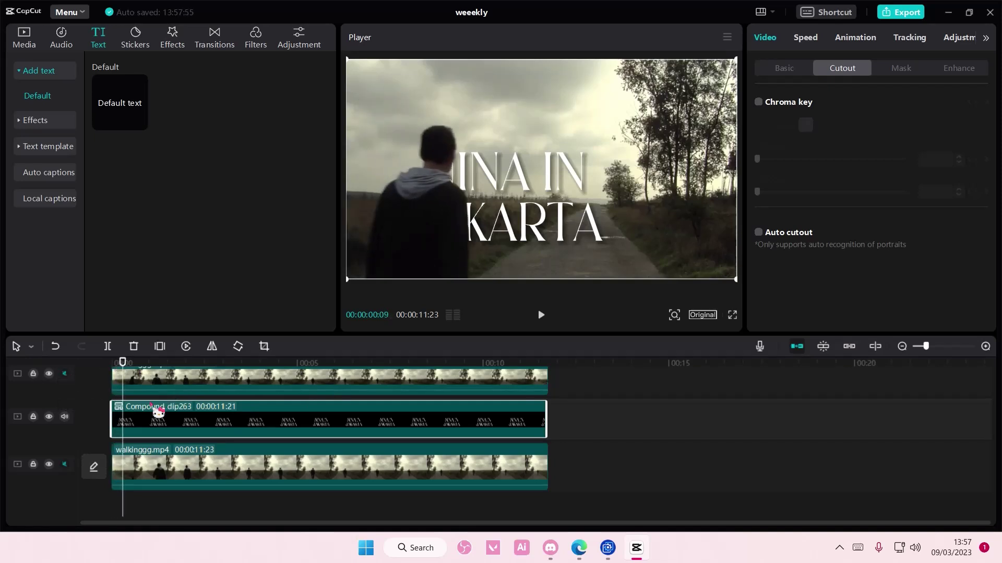
pyautogui.moveTo(158, 412); pyautogui.dragTo(167, 416)
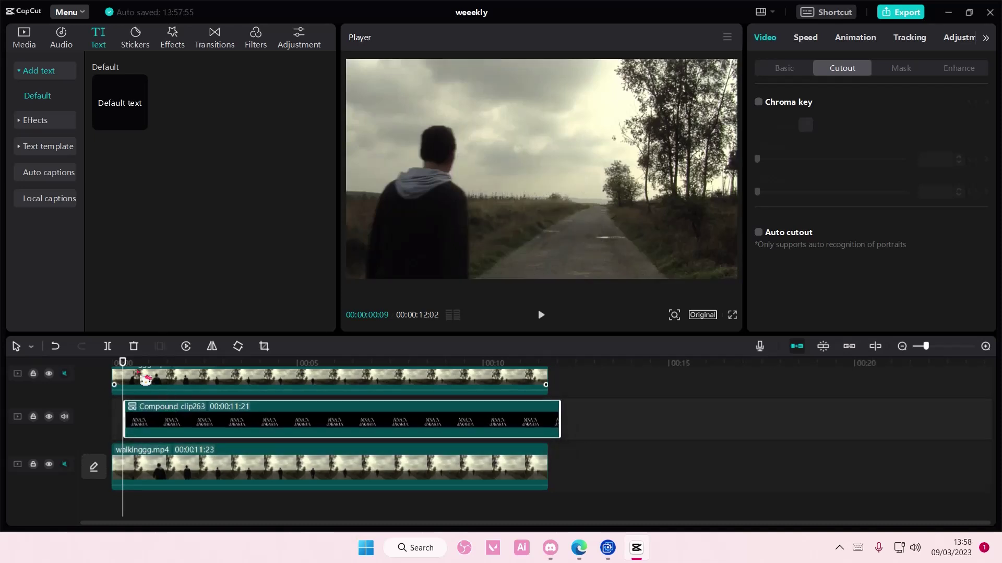
pyautogui.moveTo(123, 366); pyautogui.dragTo(124, 368)
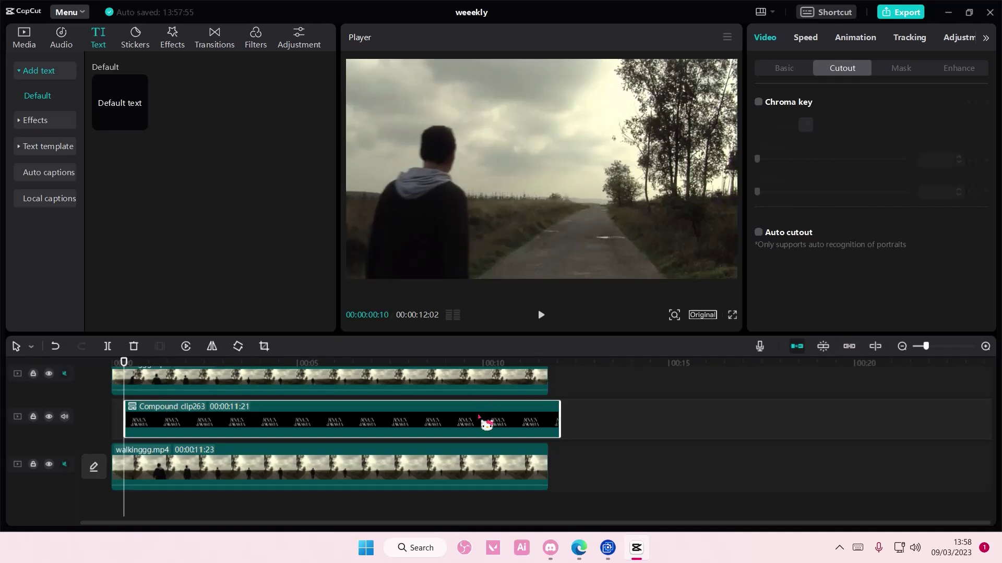
pyautogui.moveTo(248, 434)
pyautogui.mouseDown()
pyautogui.moveTo(246, 425)
pyautogui.moveTo(255, 439)
pyautogui.moveTo(246, 434)
pyautogui.mouseUp()
# Open the title clip's Mask settings and park the playhead at frame 00:00:00:09
pyautogui.click(907, 69)
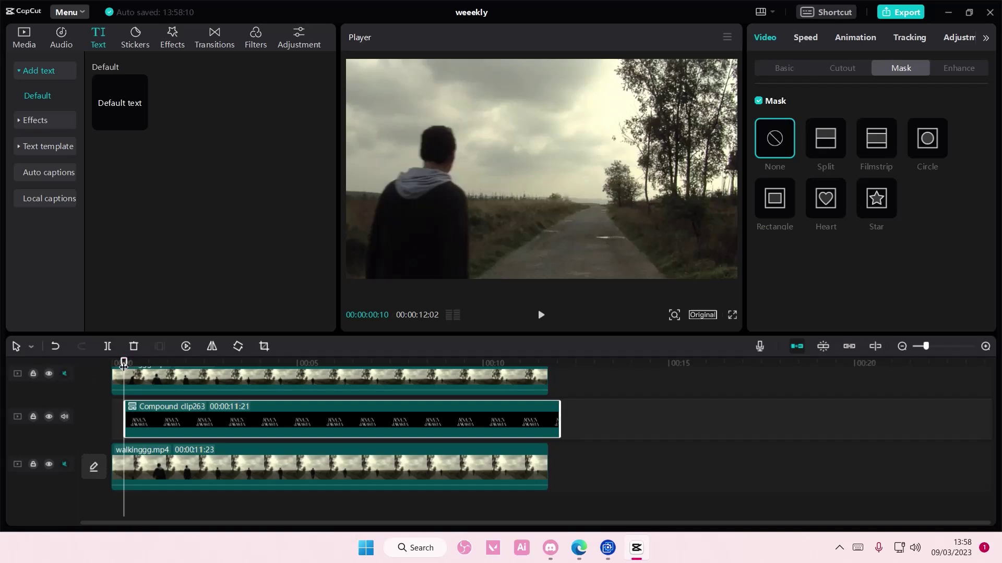
pyautogui.moveTo(124, 366); pyautogui.dragTo(126, 367)
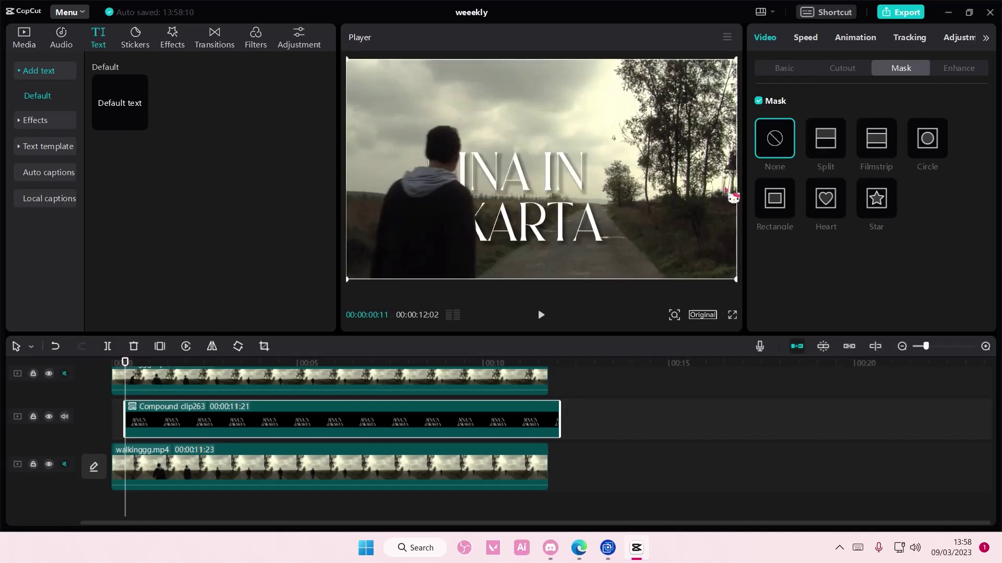
pyautogui.moveTo(179, 414); pyautogui.dragTo(178, 416)
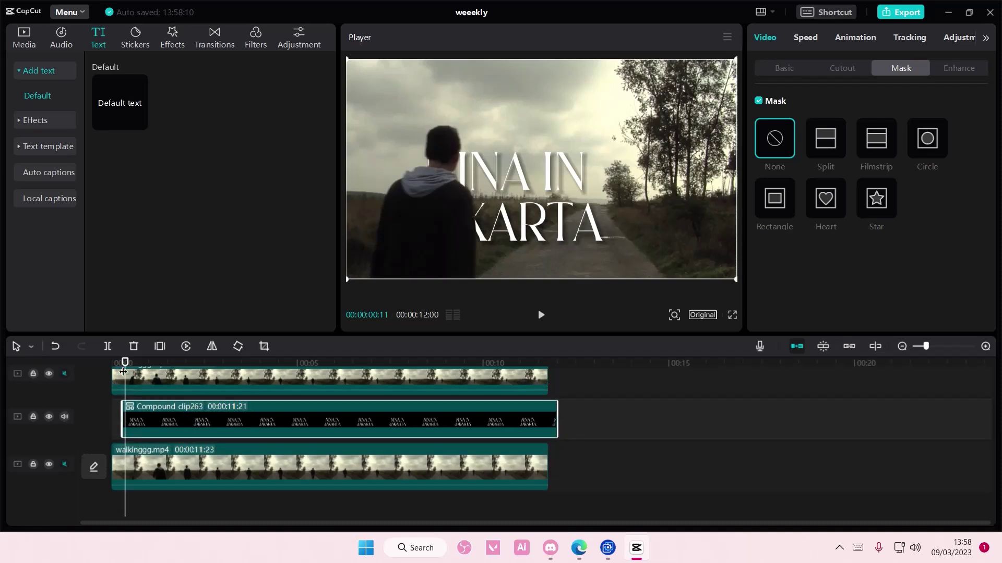
pyautogui.moveTo(123, 371); pyautogui.dragTo(123, 373)
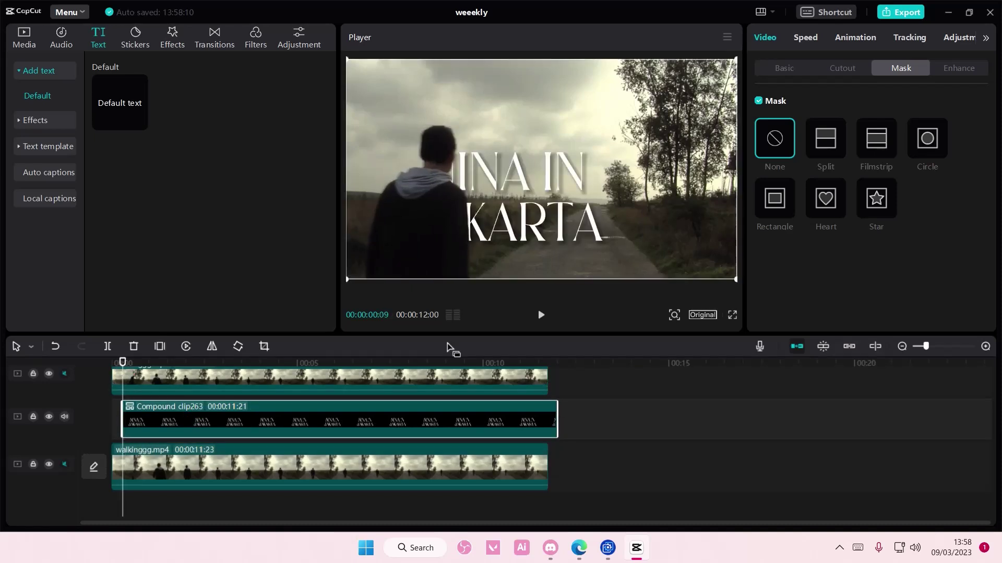
# Apply a Split mask rotated to -90° and pushed left to X -489
pyautogui.click(829, 144)
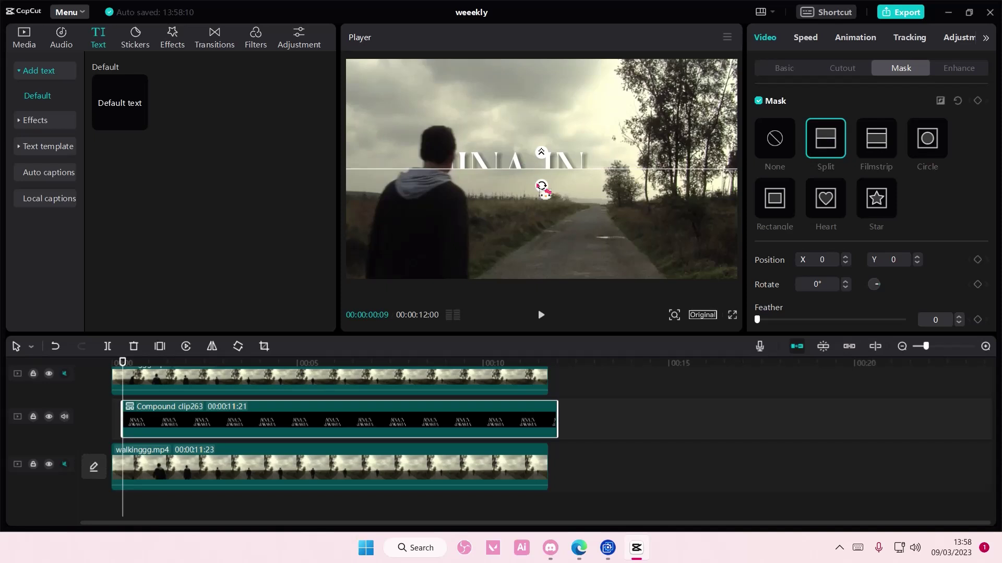
pyautogui.moveTo(542, 187); pyautogui.dragTo(556, 167)
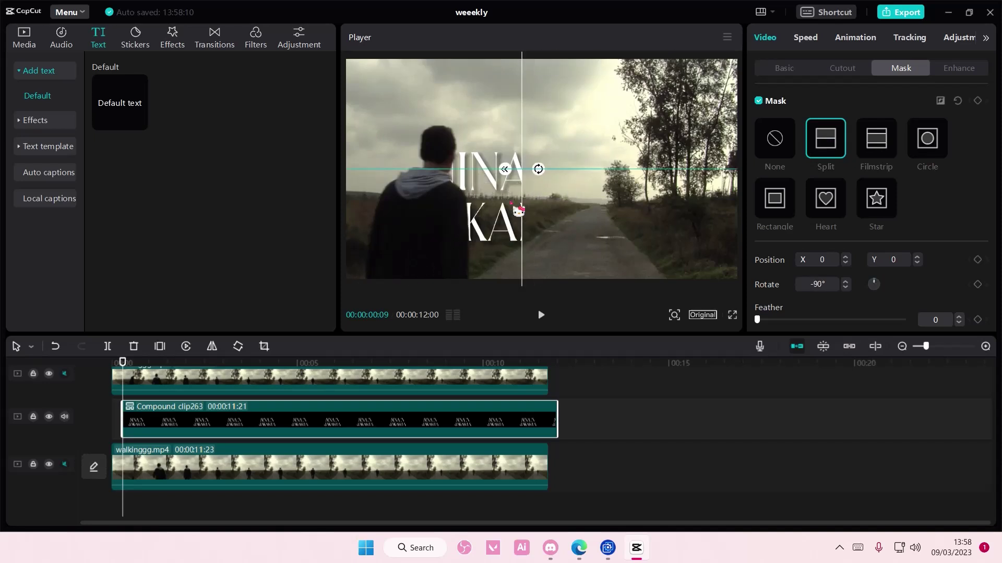
pyautogui.moveTo(518, 211); pyautogui.dragTo(452, 210)
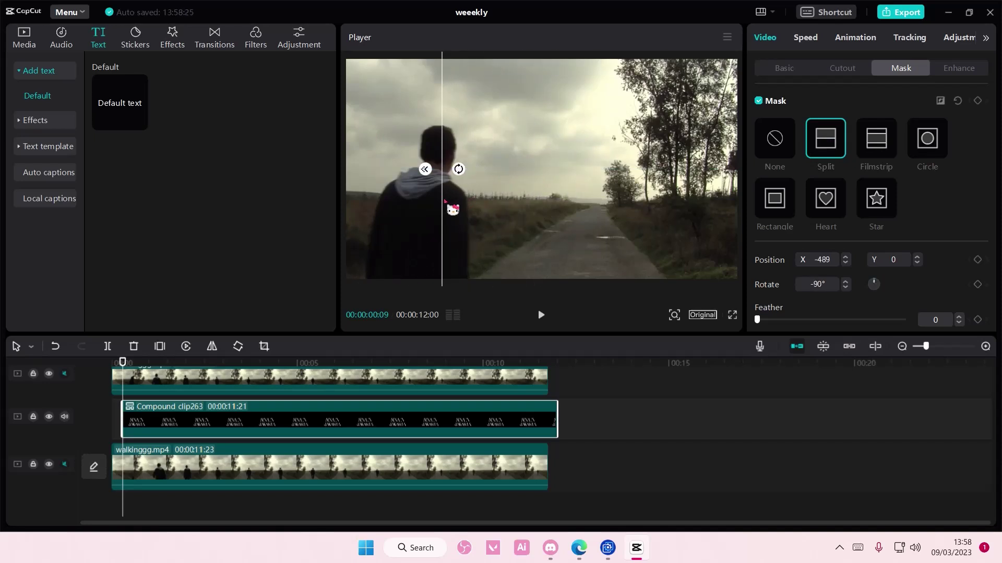
# Set starting mask keyframes, then slide the split edge right at 00:00:01:11 and 00:00:02:03
pyautogui.click(977, 101)
pyautogui.moveTo(122, 366); pyautogui.dragTo(132, 367)
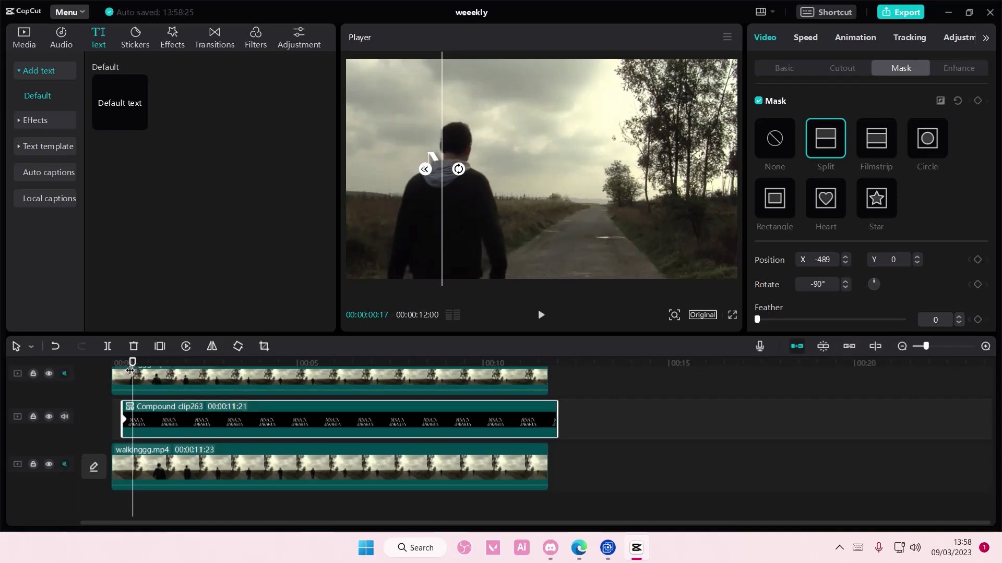
pyautogui.moveTo(130, 370)
pyautogui.mouseDown()
pyautogui.moveTo(152, 377)
pyautogui.moveTo(143, 372)
pyautogui.mouseUp()
pyautogui.moveTo(450, 241); pyautogui.dragTo(478, 242)
pyautogui.moveTo(153, 376); pyautogui.dragTo(172, 376)
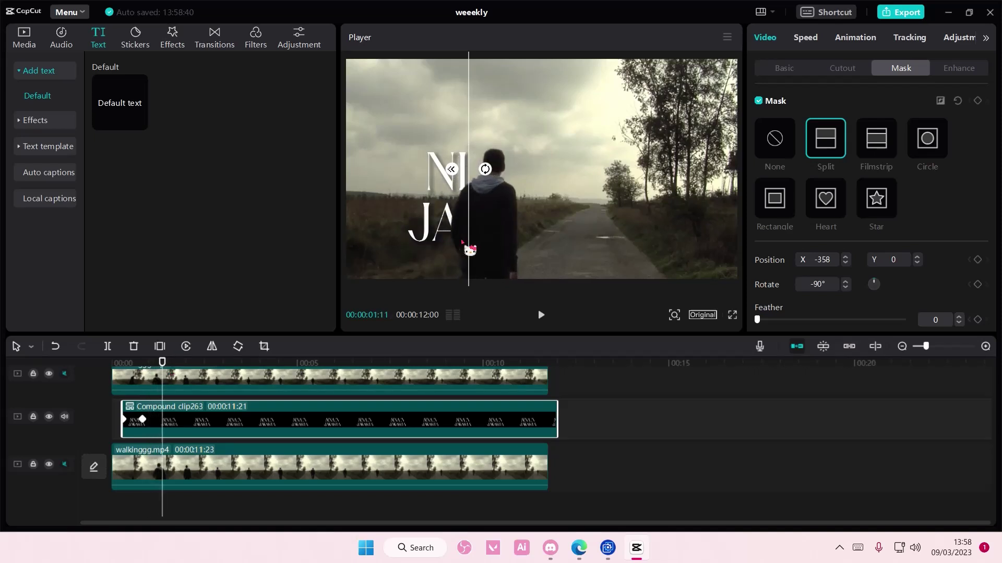
pyautogui.moveTo(471, 249); pyautogui.dragTo(496, 250)
pyautogui.click(166, 367)
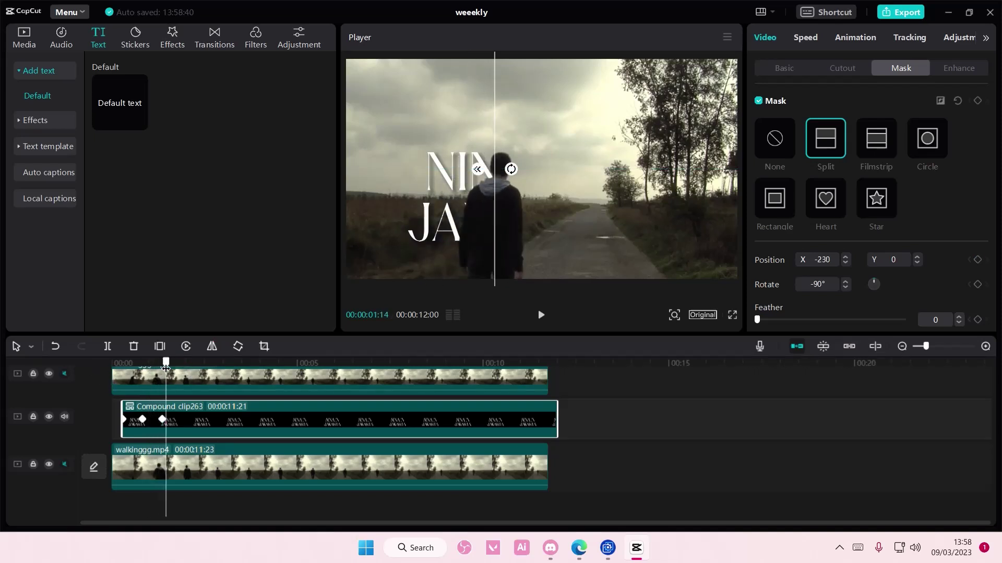
pyautogui.moveTo(166, 368); pyautogui.dragTo(189, 367)
pyautogui.moveTo(505, 249); pyautogui.dragTo(509, 221)
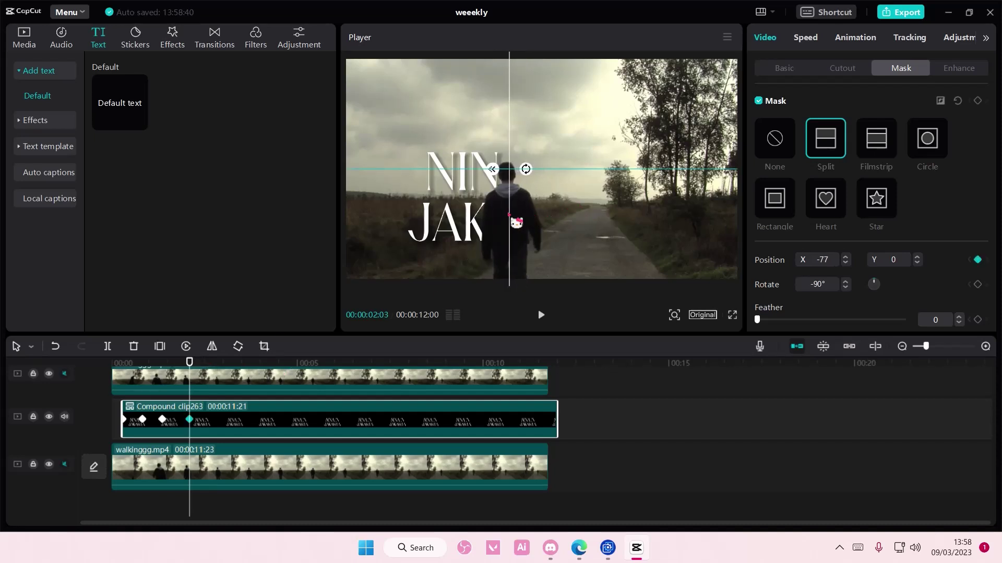
# Keyframe the split edge further right at 02:24, 05:17, 08:12 and 09:10 following the walker
pyautogui.moveTo(186, 371); pyautogui.dragTo(216, 371)
pyautogui.moveTo(511, 240); pyautogui.dragTo(536, 240)
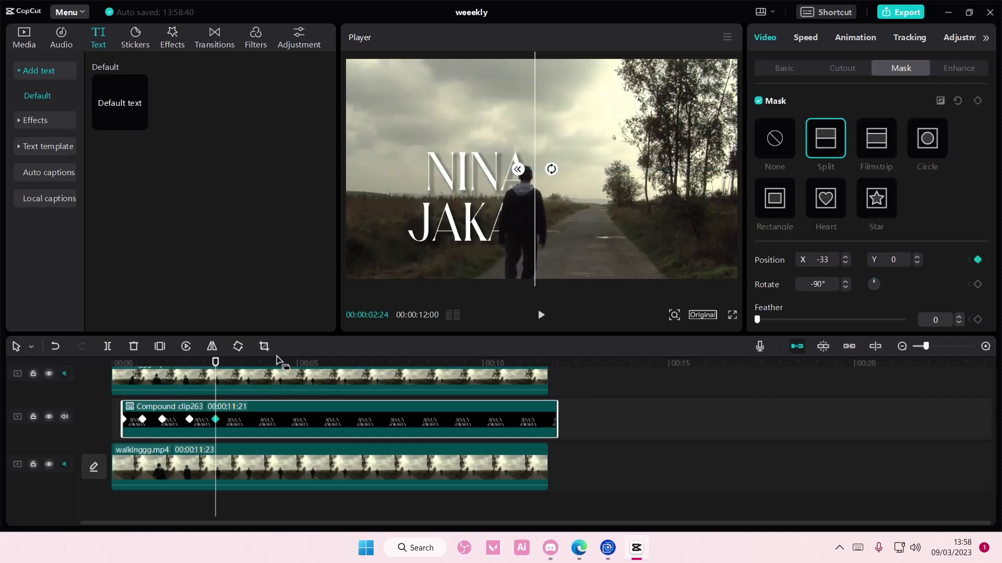
pyautogui.moveTo(215, 371); pyautogui.dragTo(250, 372)
pyautogui.moveTo(536, 245); pyautogui.dragTo(552, 249)
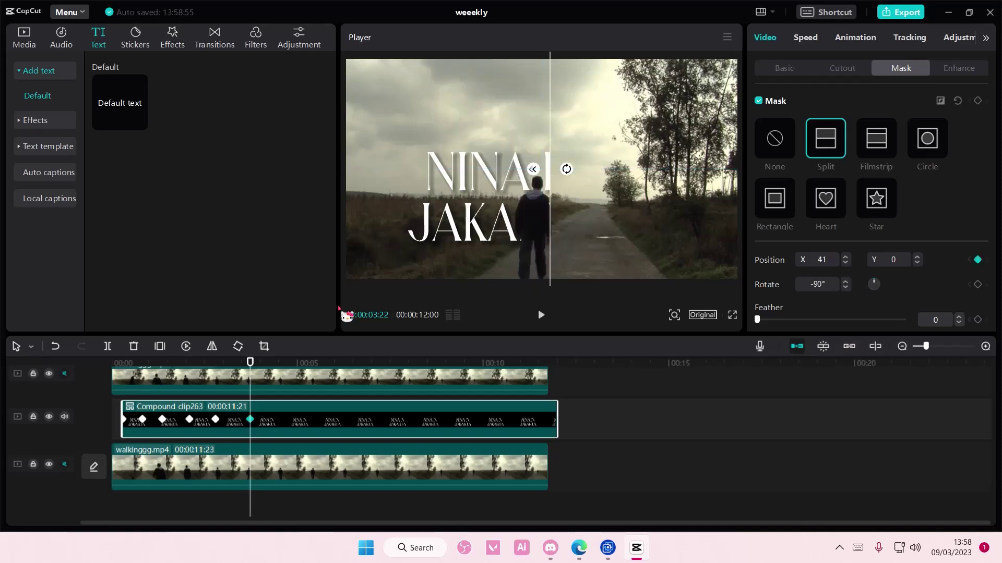
pyautogui.hotkey('ctrl', 'z')
pyautogui.moveTo(253, 367); pyautogui.dragTo(320, 375)
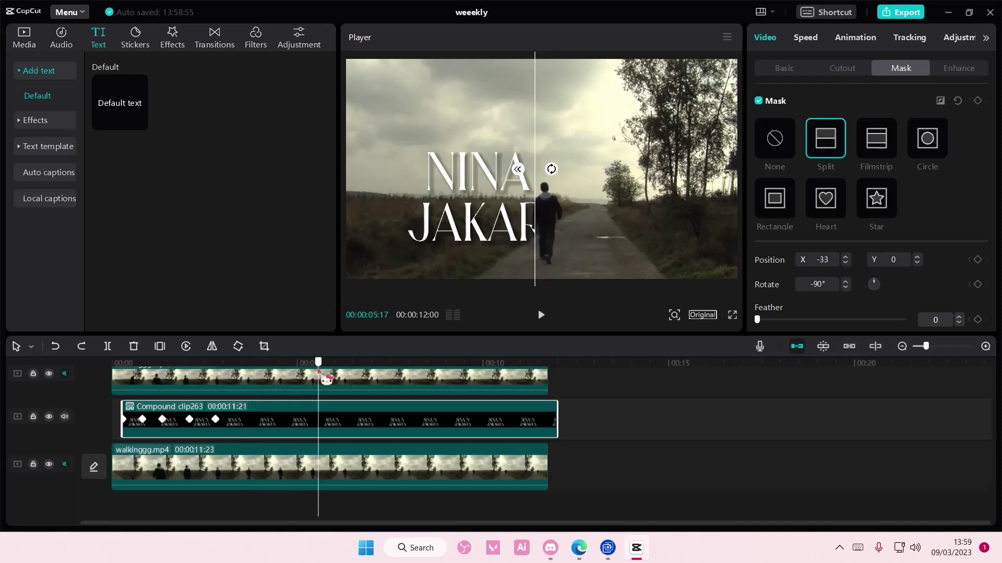
pyautogui.moveTo(537, 223); pyautogui.dragTo(555, 219)
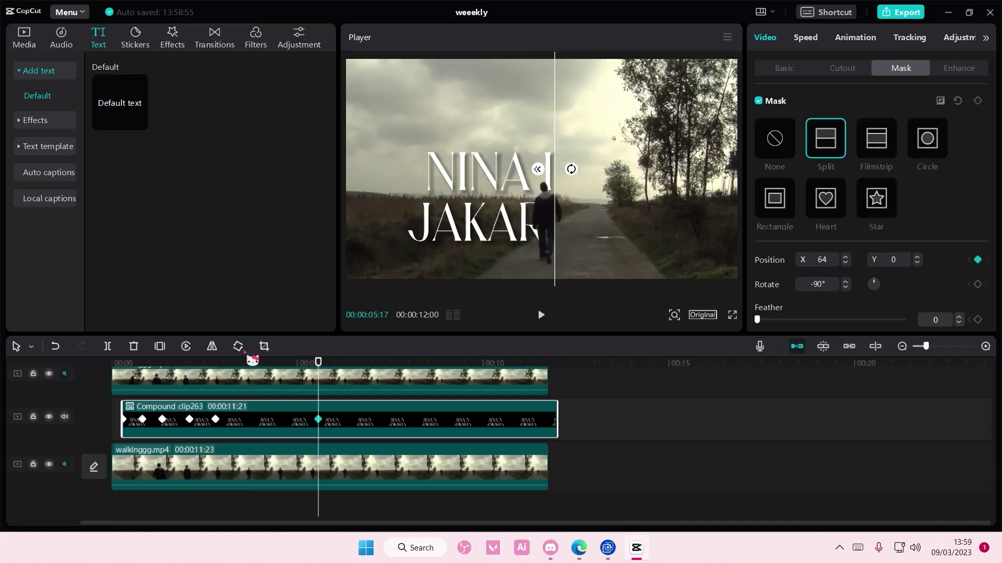
pyautogui.moveTo(317, 369); pyautogui.dragTo(423, 370)
pyautogui.moveTo(579, 253); pyautogui.dragTo(593, 254)
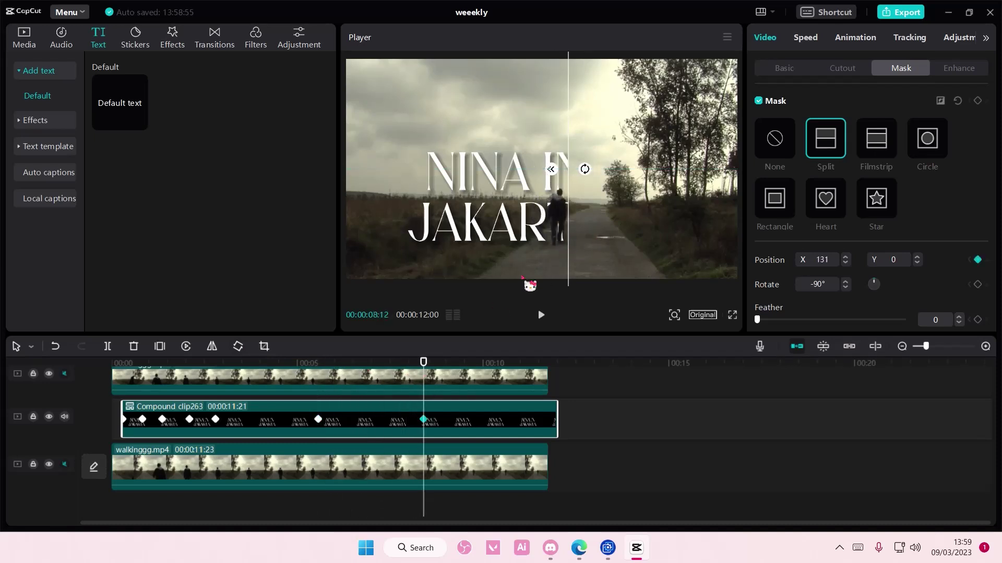
pyautogui.click(458, 365)
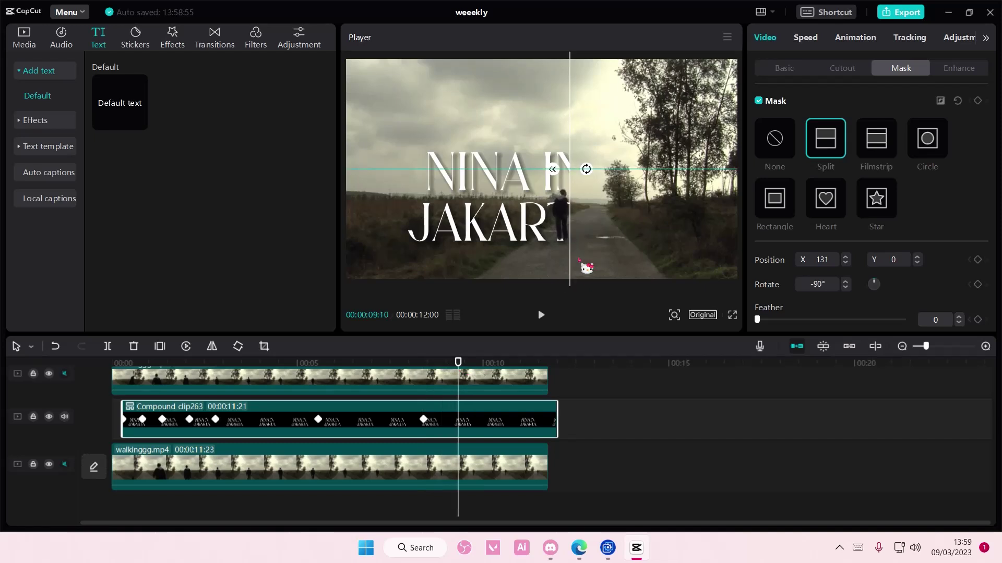
pyautogui.moveTo(609, 269); pyautogui.dragTo(628, 269)
pyautogui.click(391, 373)
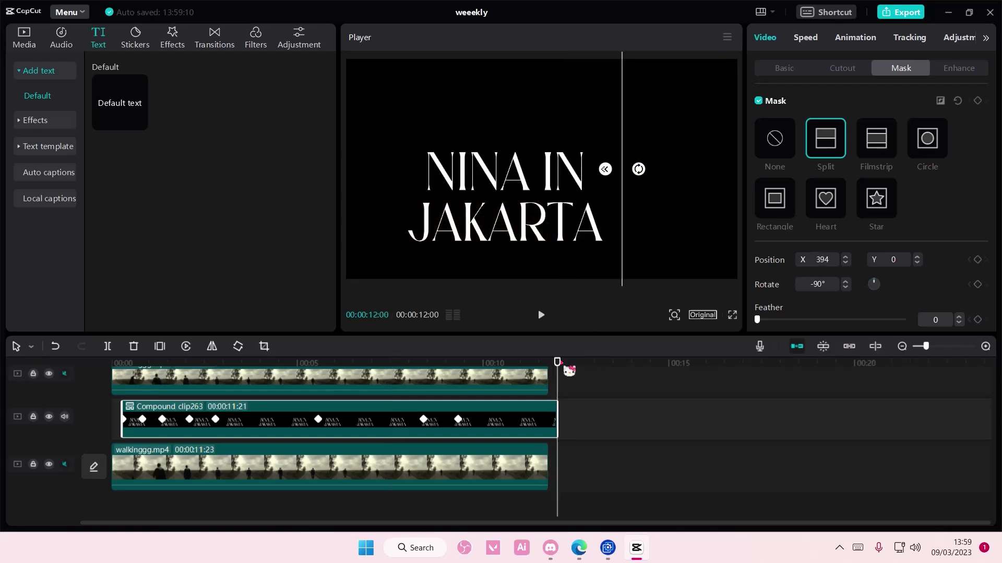
# Scrub near the end to see the full title, open the media library, and return to an early frame
pyautogui.click(381, 371)
pyautogui.moveTo(434, 372); pyautogui.dragTo(496, 372)
pyautogui.click(34, 50)
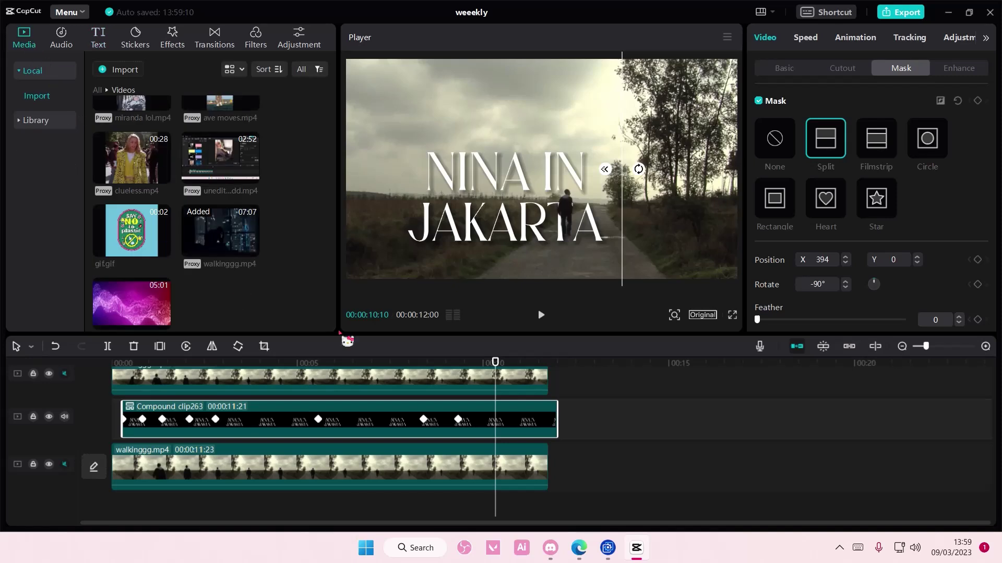
pyautogui.click(784, 69)
pyautogui.moveTo(496, 364); pyautogui.dragTo(127, 380)
# Select the top walkinggg.mp4 clip and play back the edit to preview the reveal
pyautogui.click(137, 379)
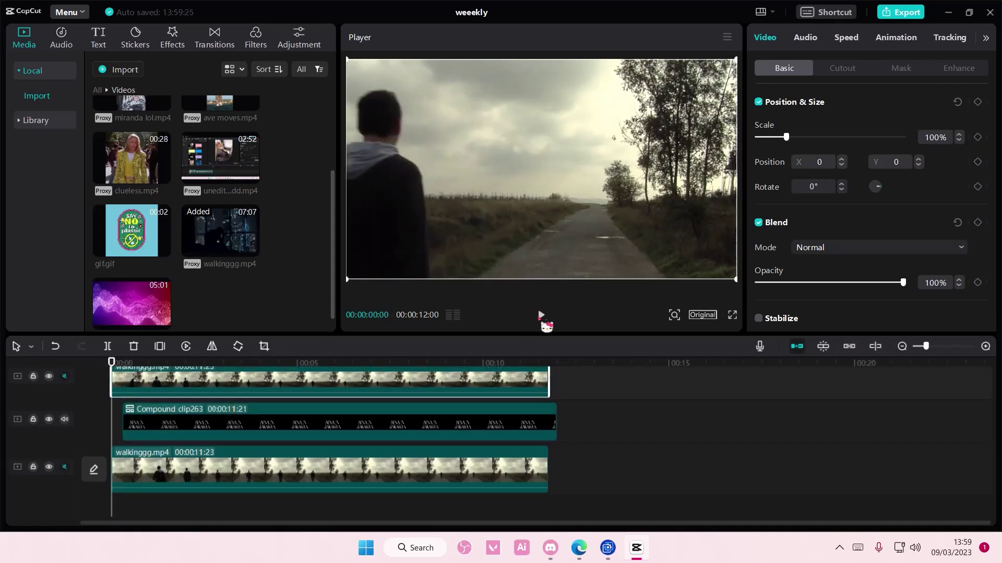
pyautogui.click(541, 316)
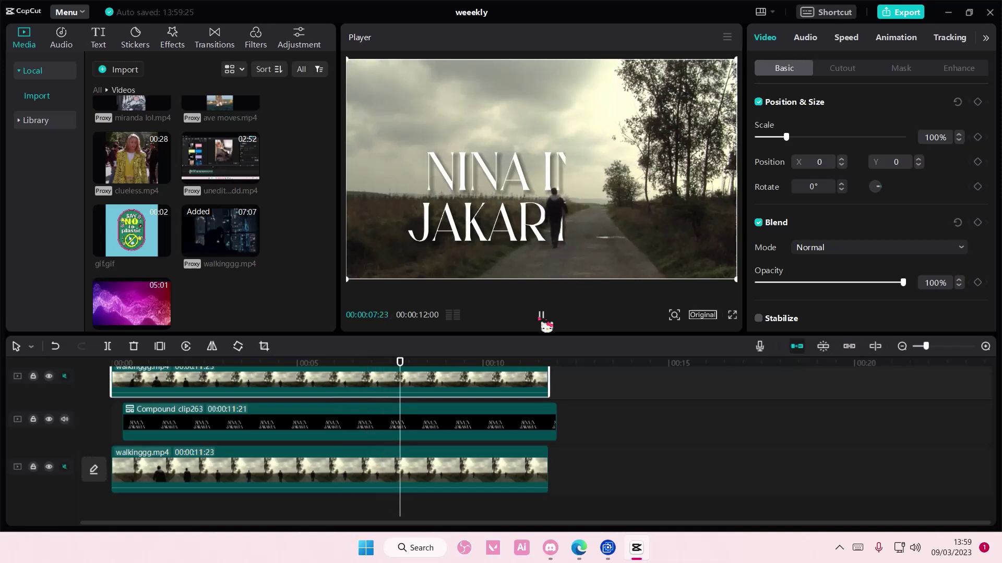
pyautogui.click(541, 316)
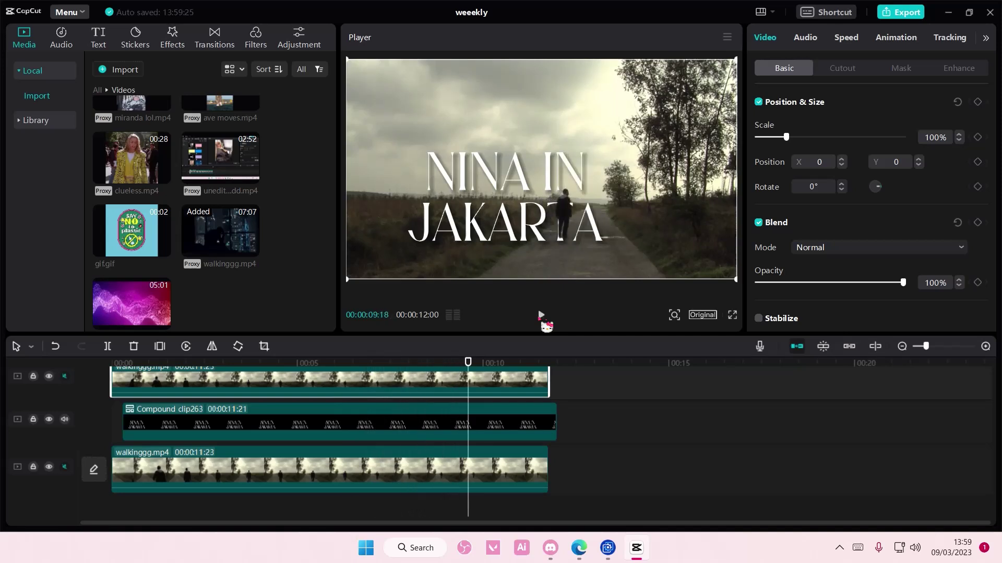